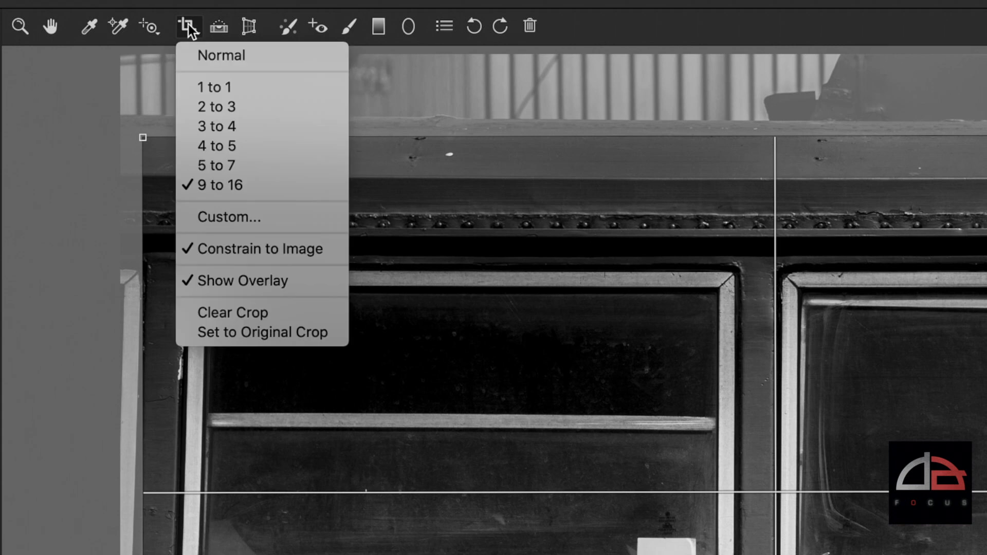
Step: Clear the existing crop and frame the row of bus windows with a freeform crop of about 5350 by 2340 pixels
{"action": "left_click", "coordinate": [247, 307]}
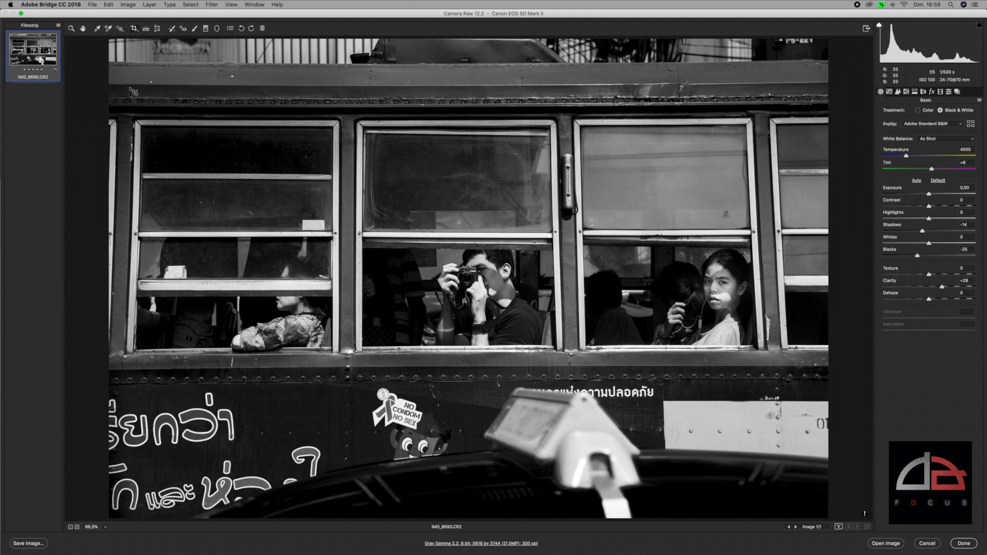
{"action": "left_click_drag", "start_coordinate": [121, 85], "coordinate": [800, 395]}
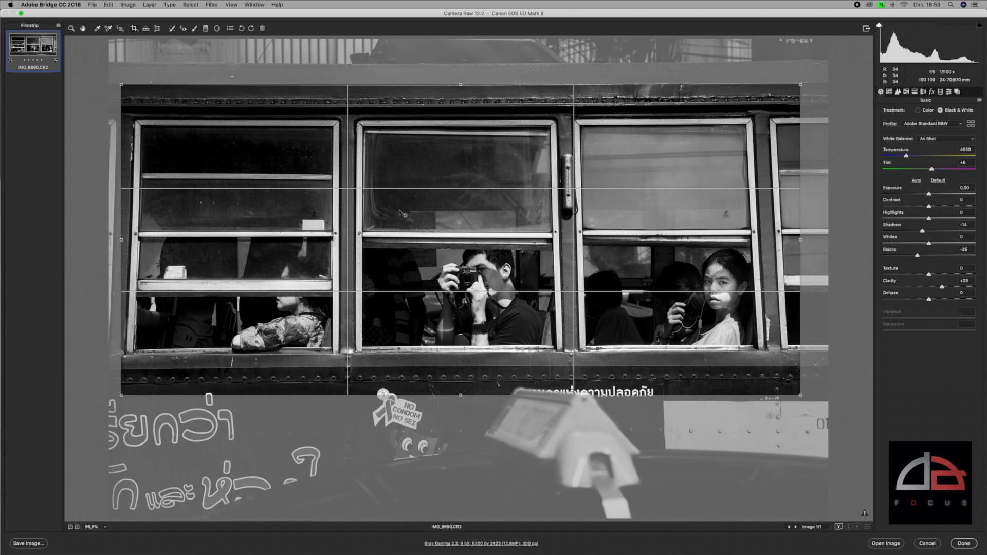
{"action": "mouse_move", "coordinate": [400, 212]}
{"action": "left_mouse_down"}
{"action": "mouse_move", "coordinate": [464, 222]}
{"action": "mouse_move", "coordinate": [463, 213]}
{"action": "mouse_move", "coordinate": [412, 221]}
{"action": "left_mouse_up"}
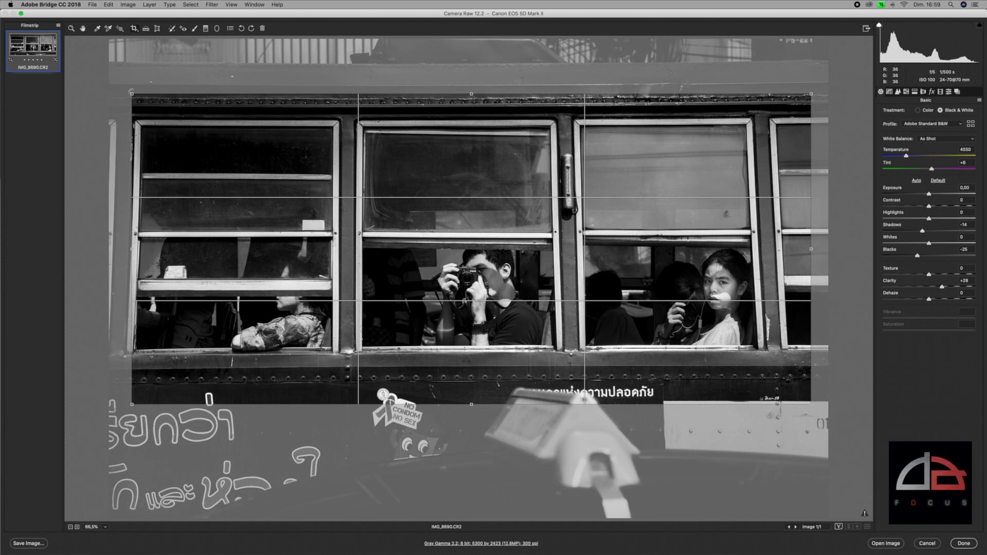
{"action": "mouse_move", "coordinate": [132, 94]}
{"action": "left_mouse_down"}
{"action": "mouse_move", "coordinate": [208, 154]}
{"action": "mouse_move", "coordinate": [97, 68]}
{"action": "mouse_move", "coordinate": [320, 209]}
{"action": "mouse_move", "coordinate": [78, 105]}
{"action": "mouse_move", "coordinate": [78, 96]}
{"action": "mouse_move", "coordinate": [341, 230]}
{"action": "mouse_move", "coordinate": [128, 121]}
{"action": "mouse_move", "coordinate": [110, 99]}
{"action": "mouse_move", "coordinate": [125, 105]}
{"action": "left_mouse_up"}
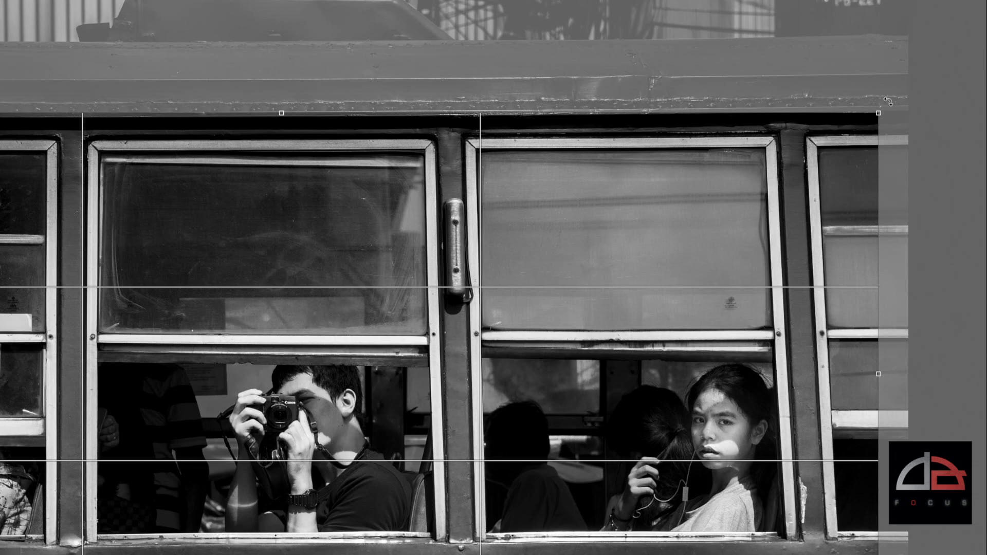
{"action": "mouse_move", "coordinate": [888, 101]}
{"action": "left_mouse_down"}
{"action": "mouse_move", "coordinate": [900, 149]}
{"action": "mouse_move", "coordinate": [876, 281]}
{"action": "mouse_move", "coordinate": [886, 102]}
{"action": "left_mouse_up"}
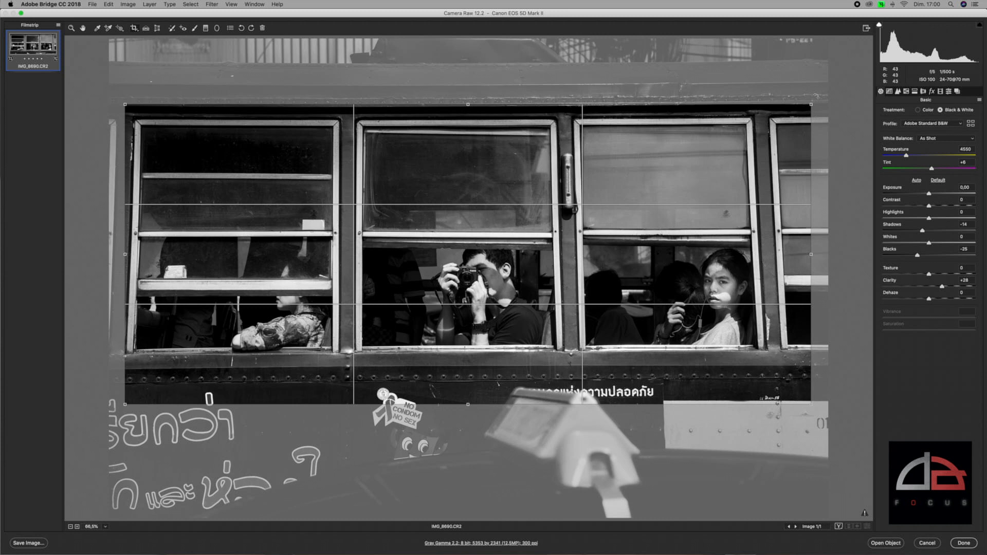
Step: Try rotating the crop frame clockwise and return it to level
{"action": "left_click_drag", "start_coordinate": [816, 95], "coordinate": [845, 198]}
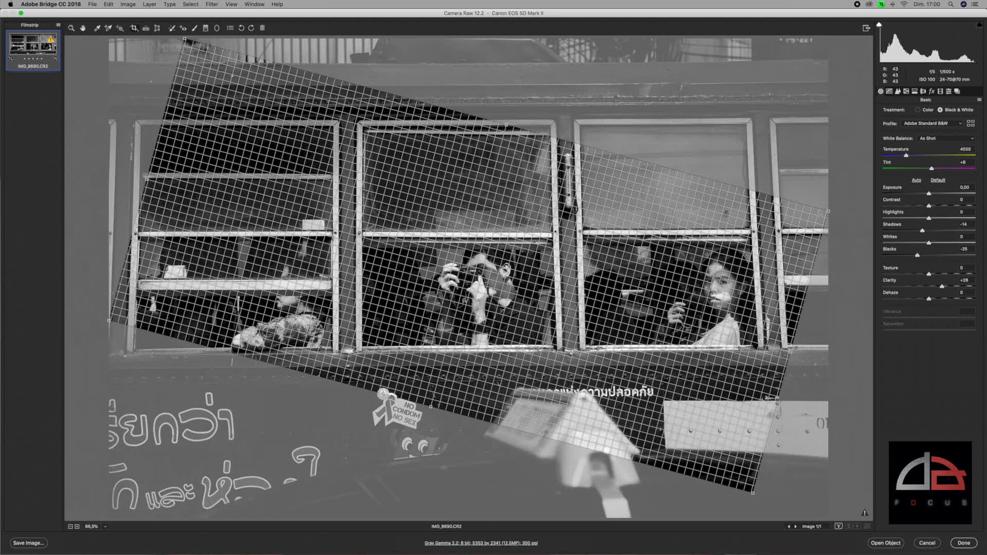
{"action": "left_click_drag", "start_coordinate": [816, 237], "coordinate": [725, 218]}
{"action": "left_click_drag", "start_coordinate": [761, 172], "coordinate": [761, 149]}
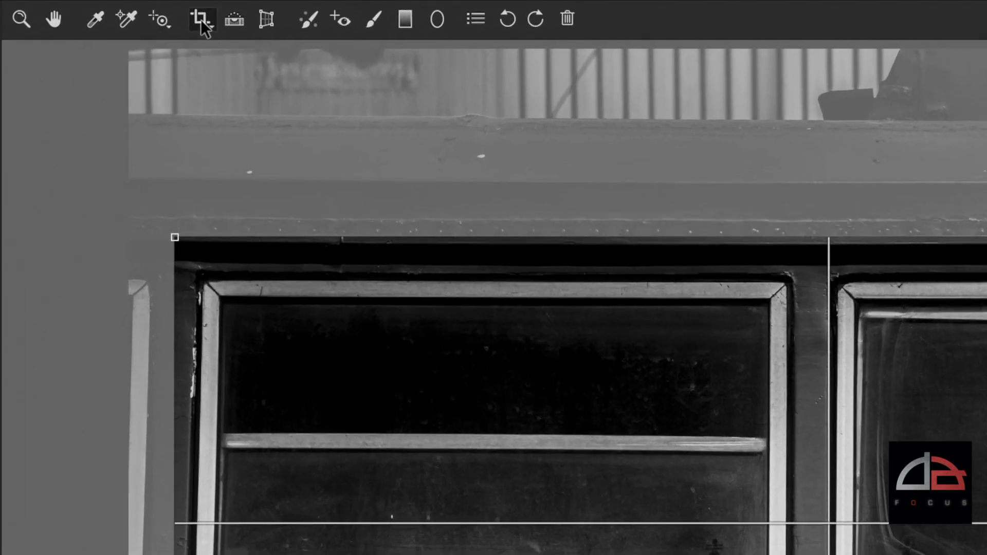
Step: Hide the rule-of-thirds overlay inside the crop frame and show it again
{"action": "left_click", "coordinate": [201, 20]}
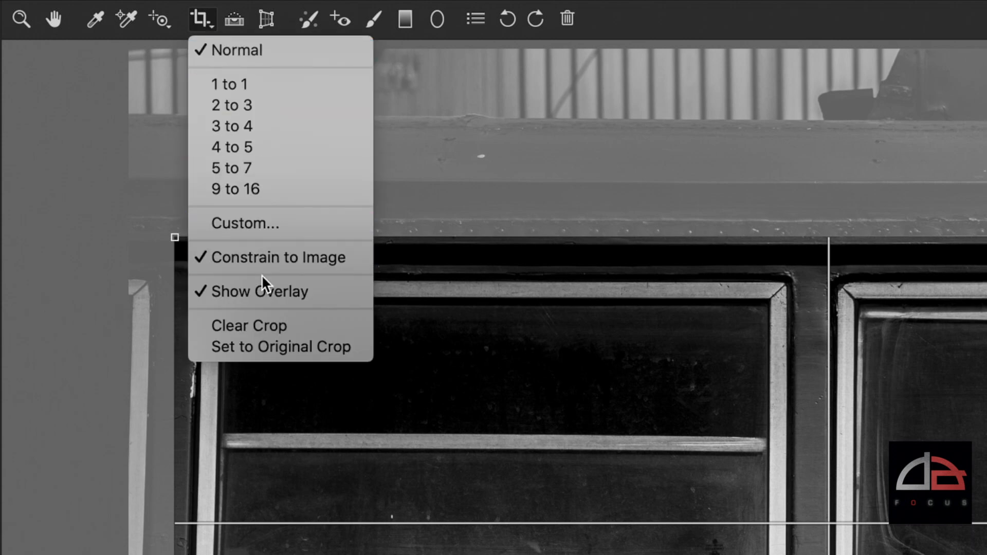
{"action": "left_click", "coordinate": [260, 291]}
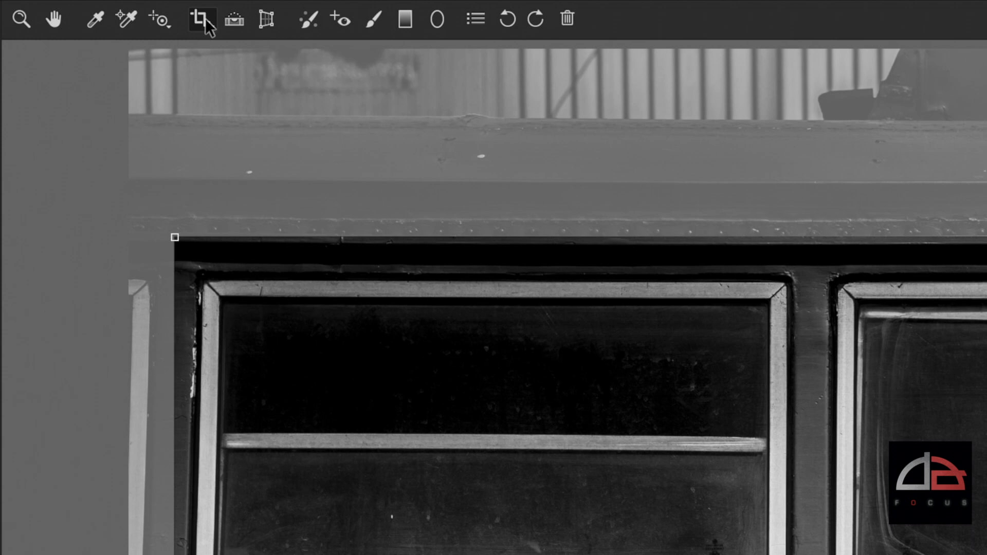
{"action": "left_click", "coordinate": [206, 21]}
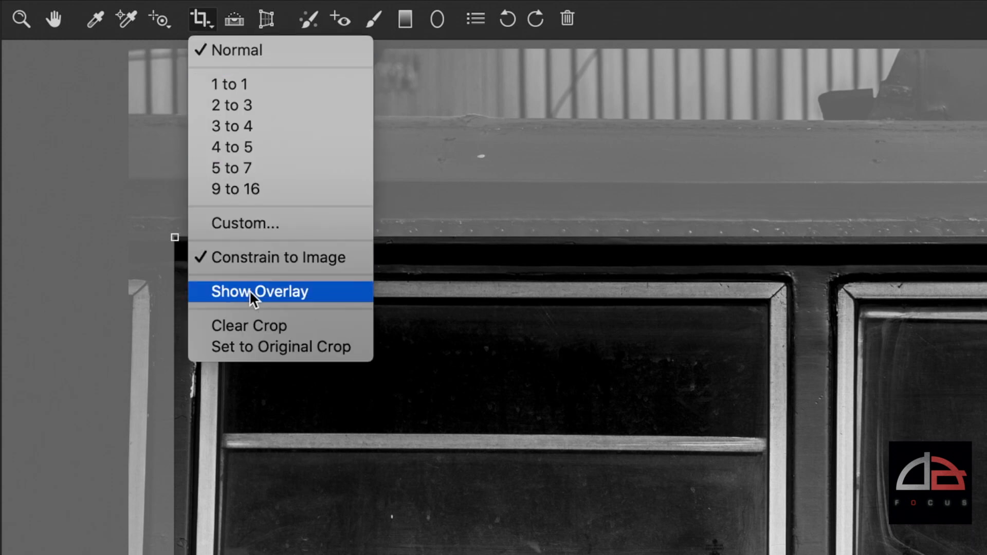
{"action": "left_click", "coordinate": [248, 291]}
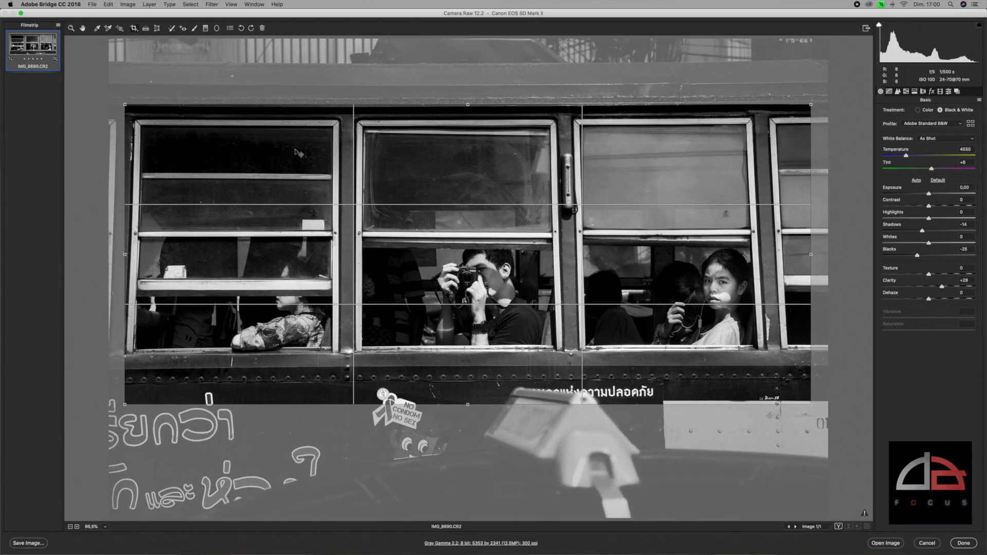
Step: Apply a 1 to 1 crop of about 1770 by 1770 pixels fitted around the middle window with the man holding the camera
{"action": "right_click", "coordinate": [296, 152]}
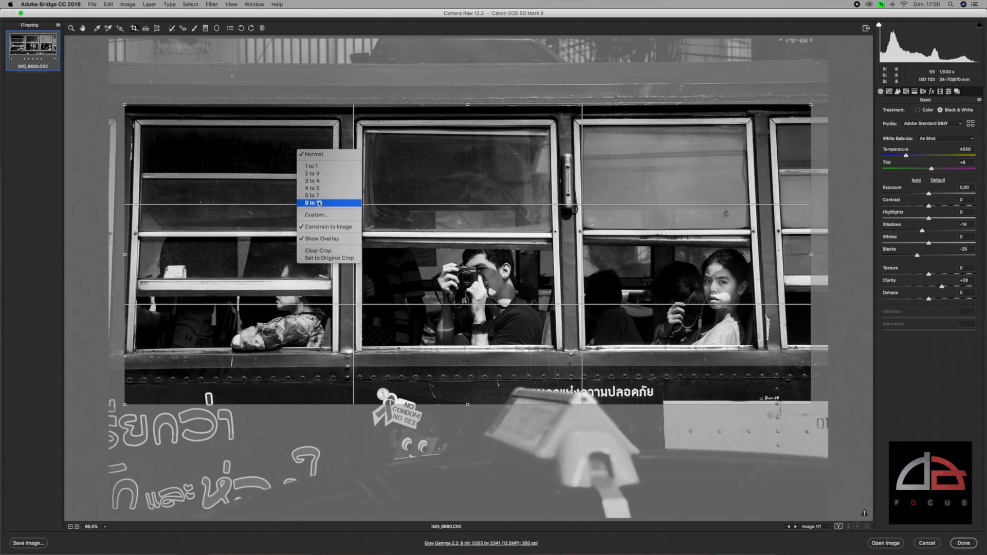
{"action": "left_click", "coordinate": [322, 169]}
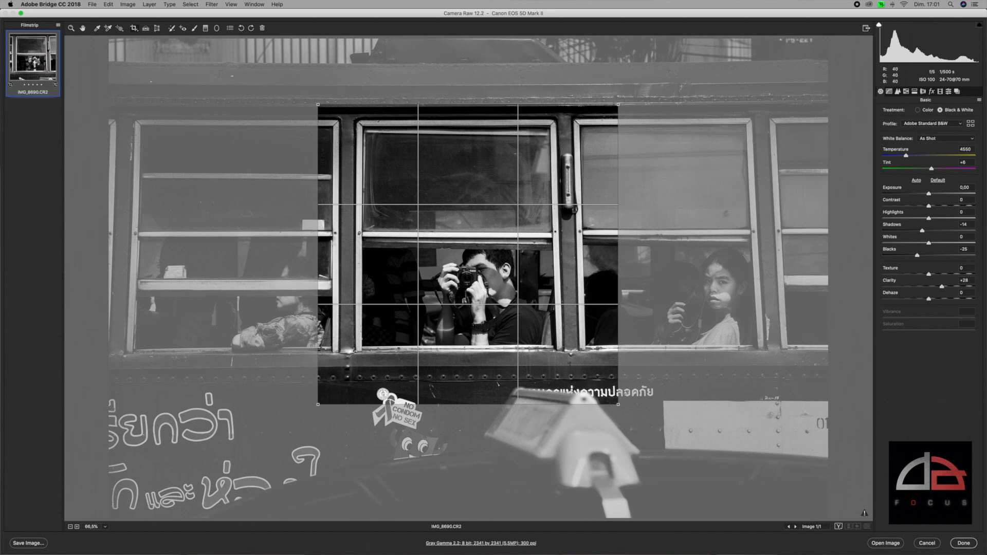
{"action": "left_click_drag", "start_coordinate": [474, 272], "coordinate": [454, 264]}
{"action": "left_click_drag", "start_coordinate": [597, 95], "coordinate": [572, 121]}
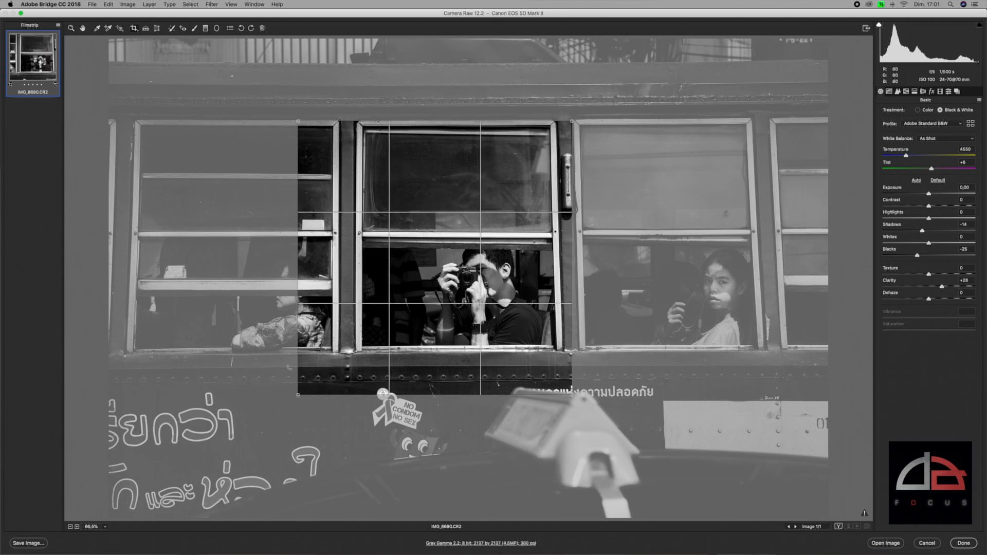
{"action": "left_click_drag", "start_coordinate": [298, 395], "coordinate": [345, 350]}
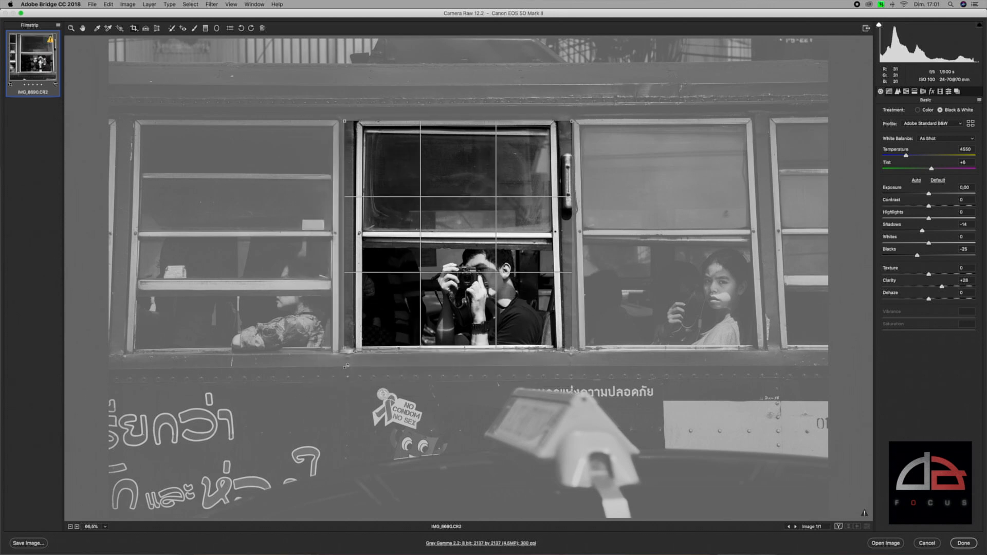
{"action": "left_click_drag", "start_coordinate": [452, 326], "coordinate": [454, 328]}
{"action": "key", "text": "z"}
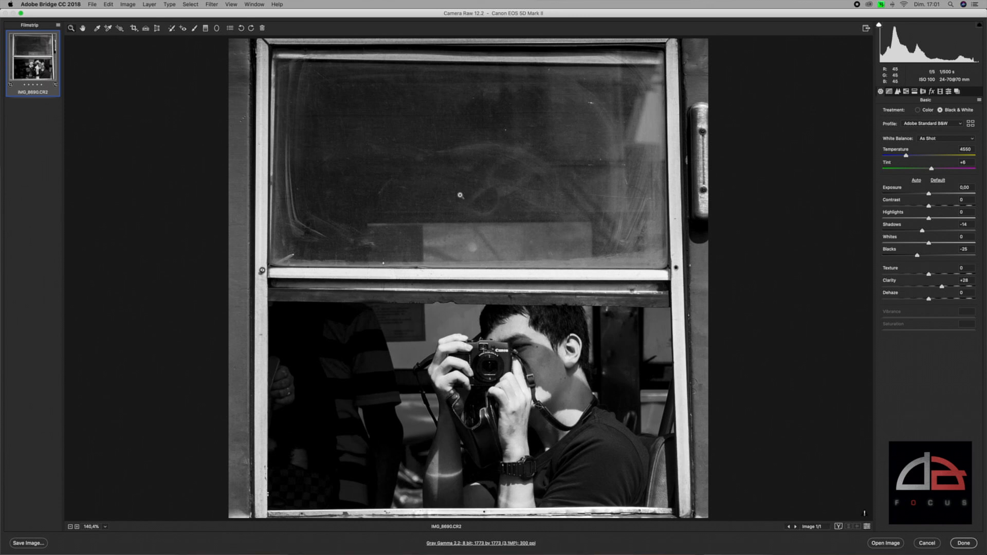
Step: Change the crop ratio to 2 to 3 and apply a crop of about 3580 by 2390 pixels around the left and middle windows
{"action": "left_click", "coordinate": [134, 28]}
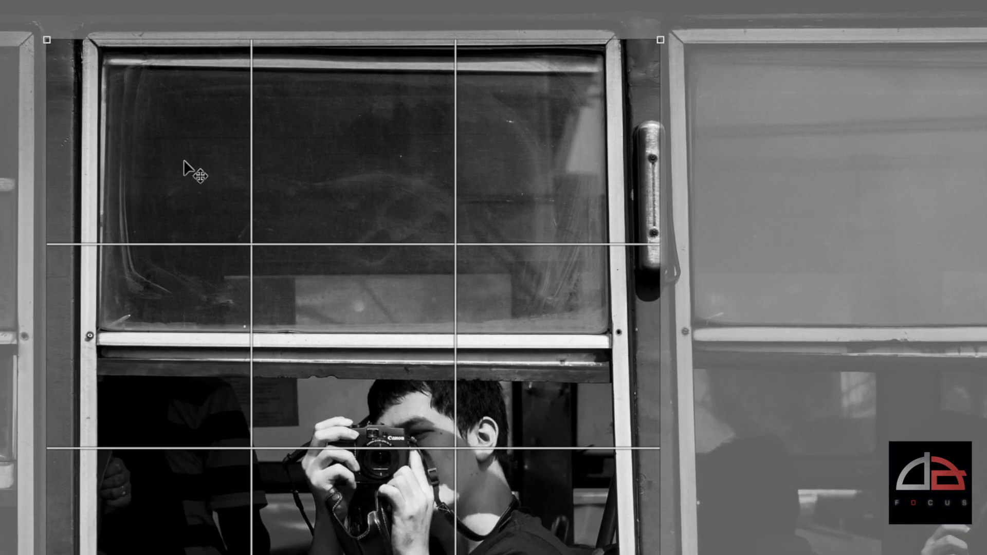
{"action": "right_click", "coordinate": [213, 171]}
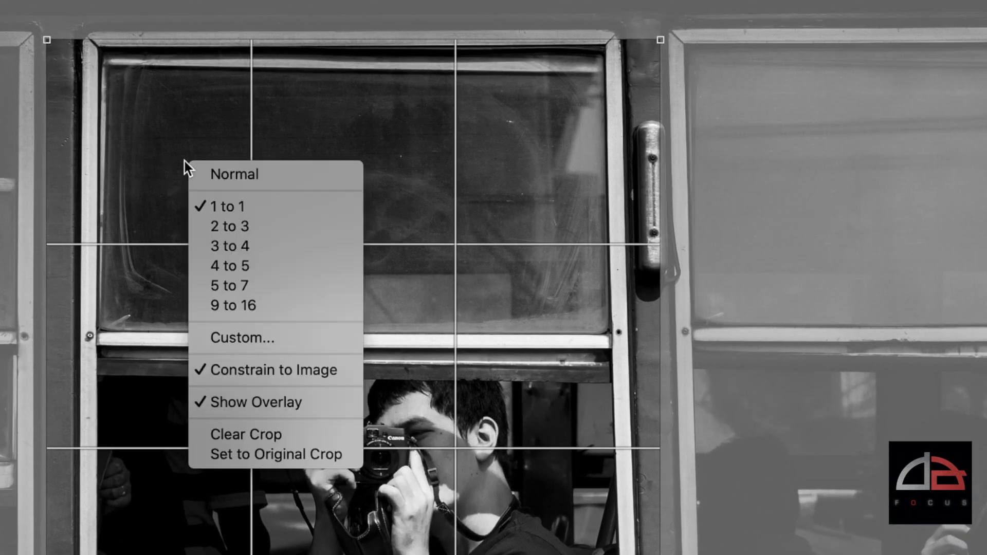
{"action": "left_click", "coordinate": [250, 226]}
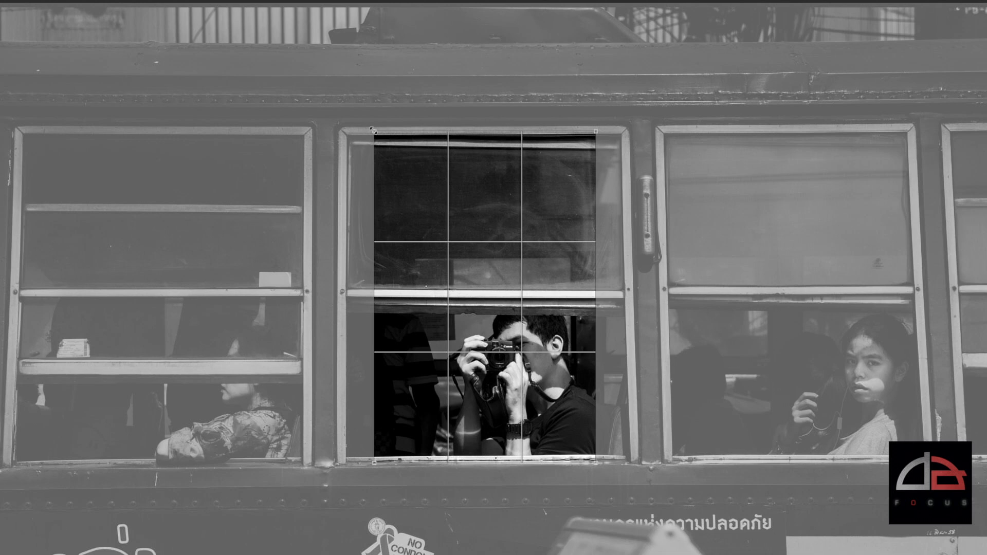
{"action": "left_click_drag", "start_coordinate": [373, 130], "coordinate": [0, 57]}
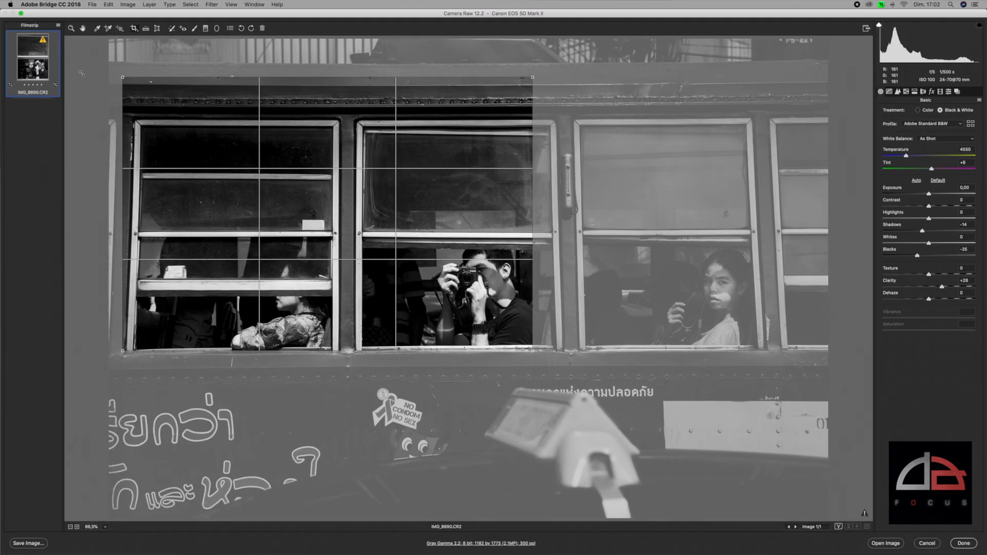
{"action": "mouse_move", "coordinate": [81, 73]}
{"action": "left_mouse_down"}
{"action": "mouse_move", "coordinate": [77, 64]}
{"action": "mouse_move", "coordinate": [82, 70]}
{"action": "left_mouse_up"}
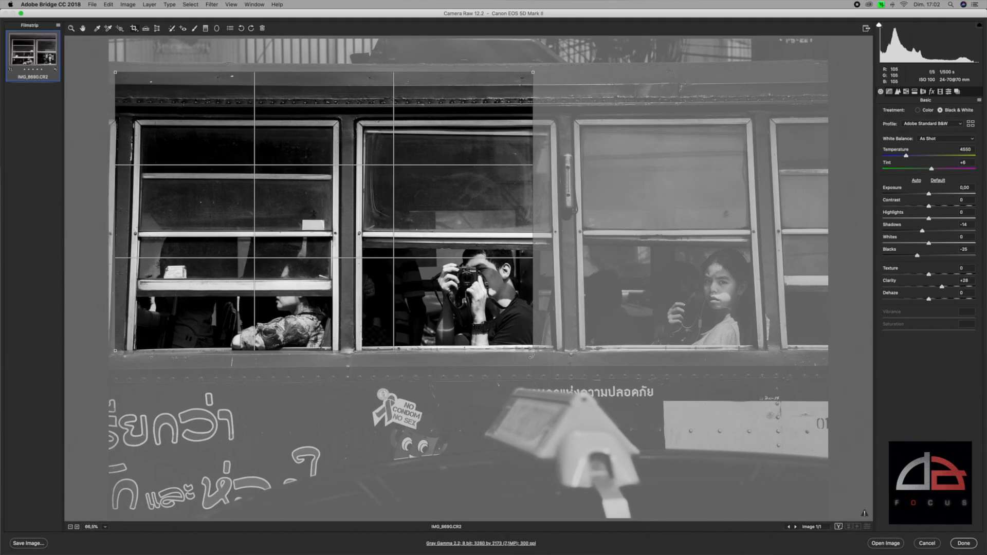
{"action": "left_click_drag", "start_coordinate": [534, 351], "coordinate": [572, 381]}
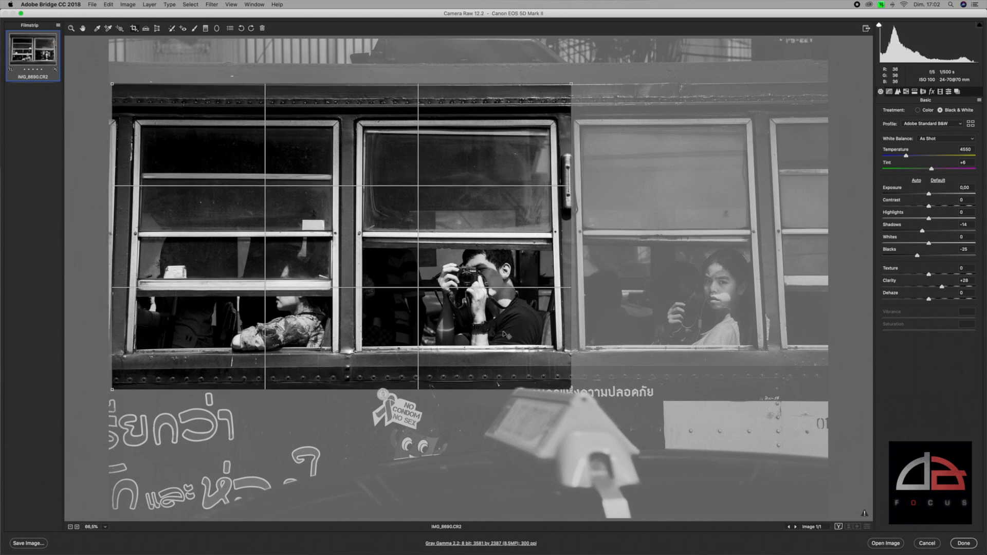
{"action": "key", "text": "z"}
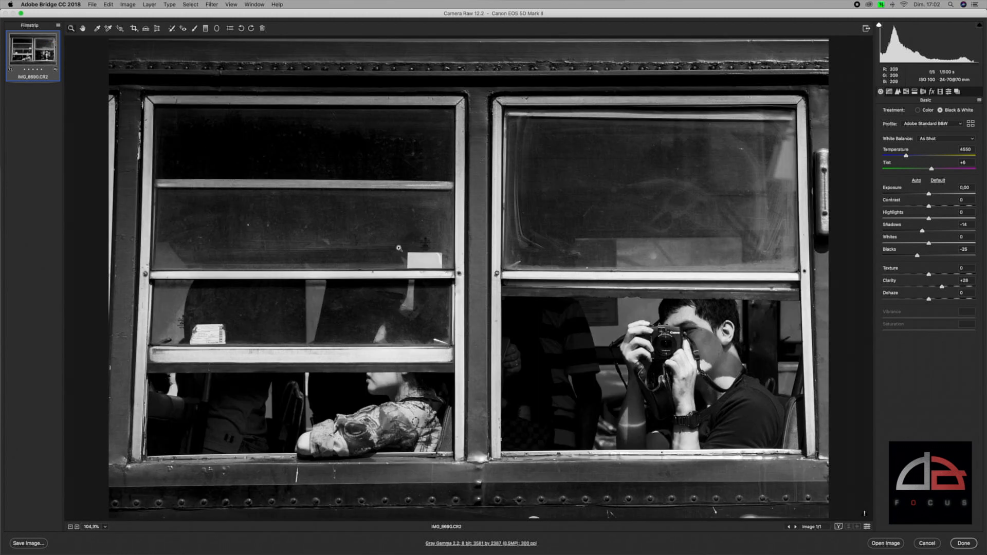
Step: Reopen the crop and give it a custom ratio of 12 to 7
{"action": "left_click", "coordinate": [136, 30]}
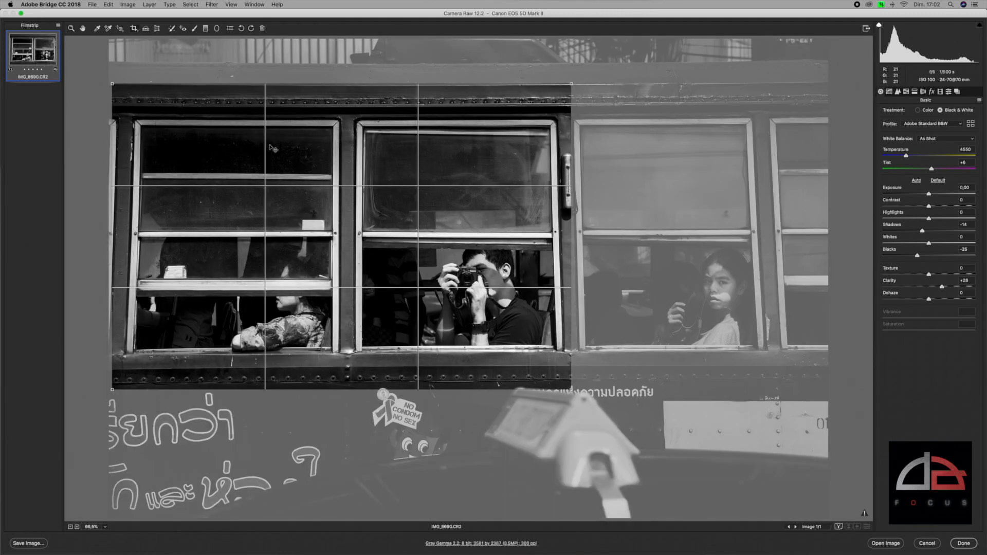
{"action": "right_click", "coordinate": [352, 152]}
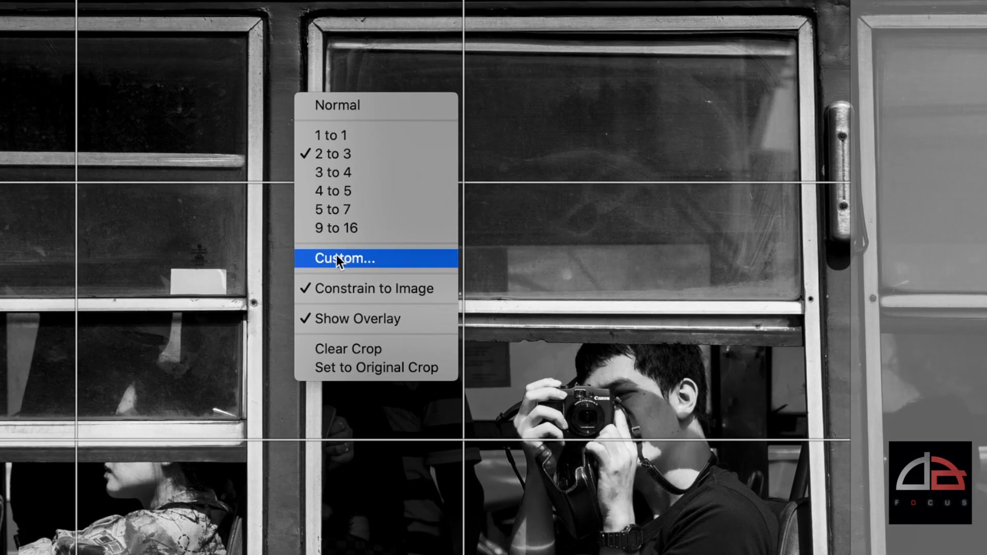
{"action": "left_click", "coordinate": [358, 258]}
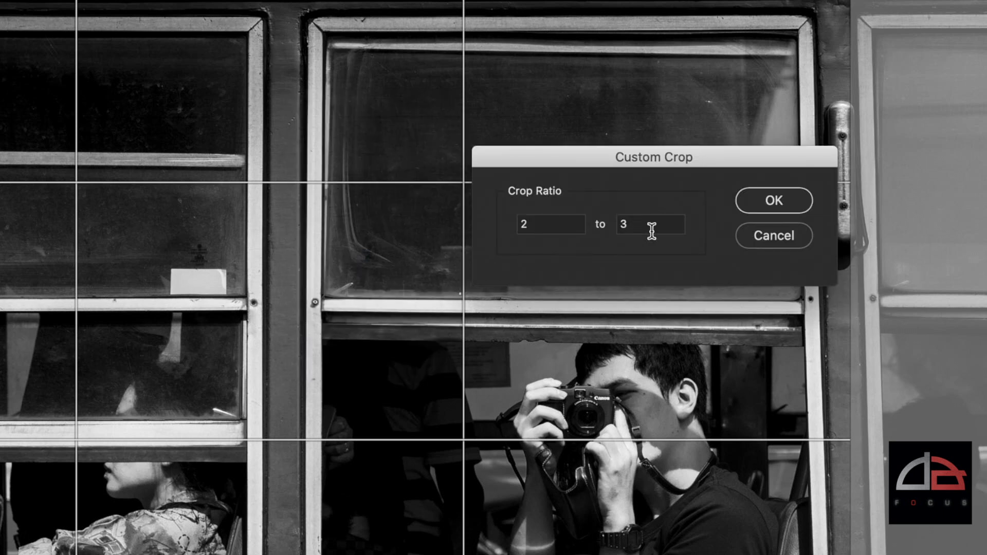
{"action": "left_click_drag", "start_coordinate": [569, 221], "coordinate": [512, 224]}
{"action": "type", "text": "12"}
{"action": "double_click", "coordinate": [622, 224]}
{"action": "type", "text": "7"}
{"action": "left_click", "coordinate": [773, 196]}
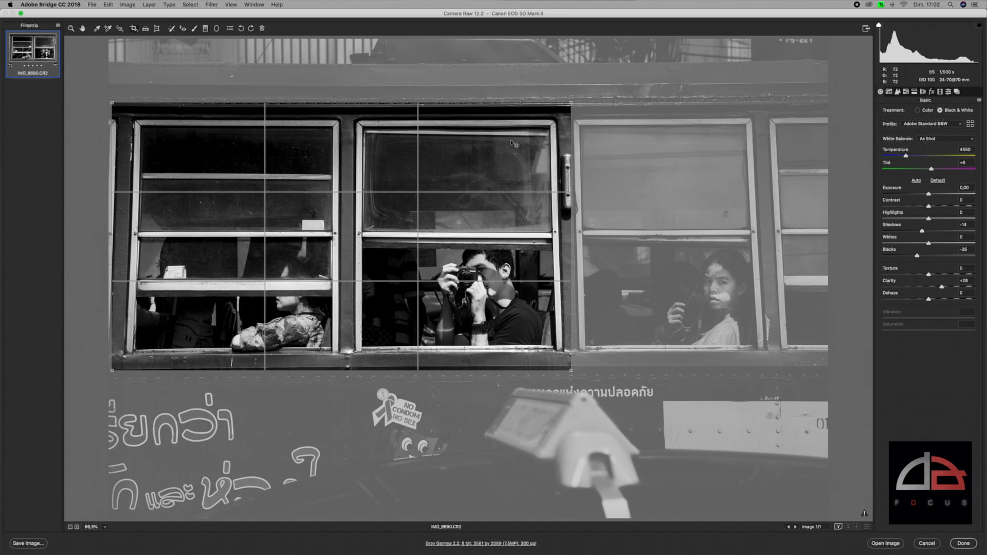
Step: Replace the crop with a frame of about 2640 by 1540 pixels around the man with the camera, and reset it to the original crop
{"action": "right_click", "coordinate": [249, 140]}
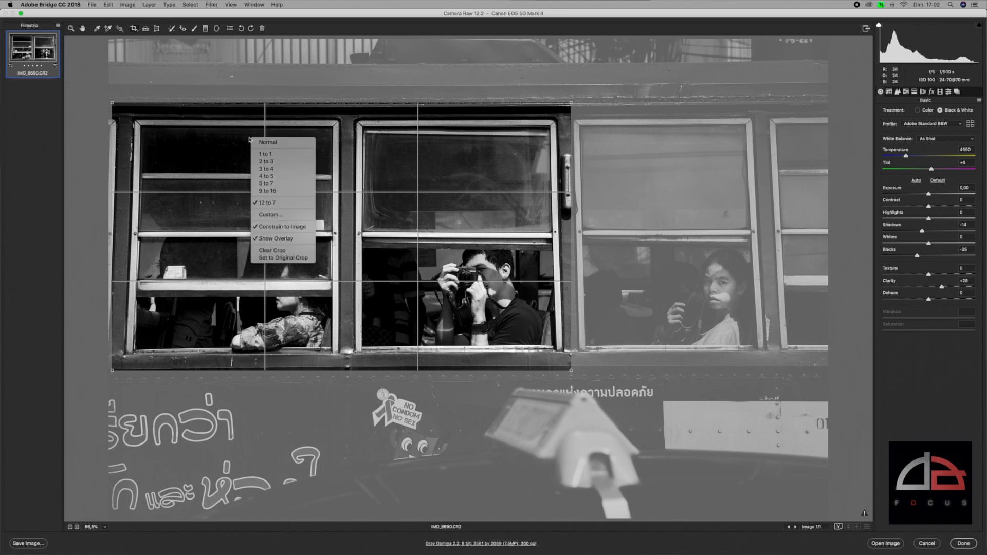
{"action": "left_click", "coordinate": [279, 251]}
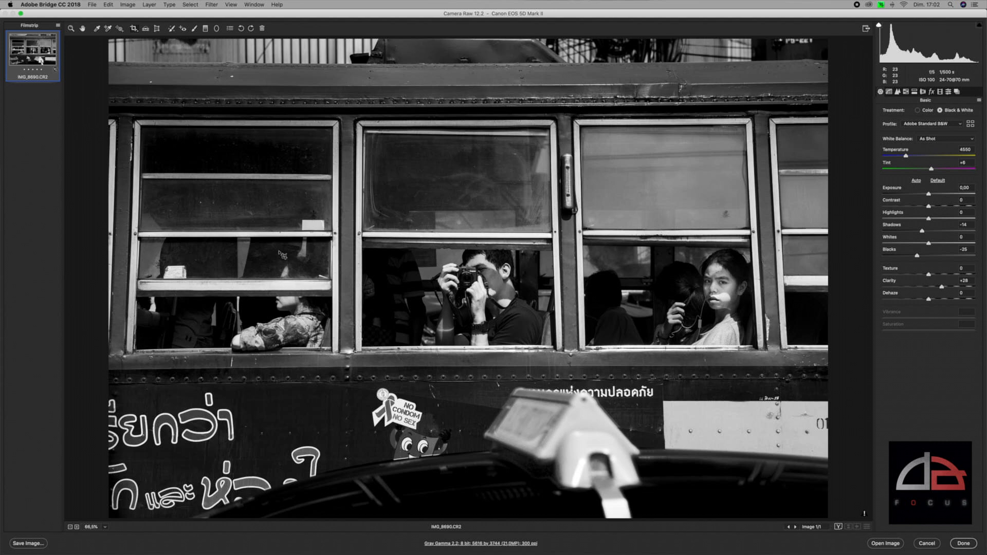
{"action": "left_click_drag", "start_coordinate": [278, 195], "coordinate": [615, 437]}
{"action": "right_click", "coordinate": [447, 308]}
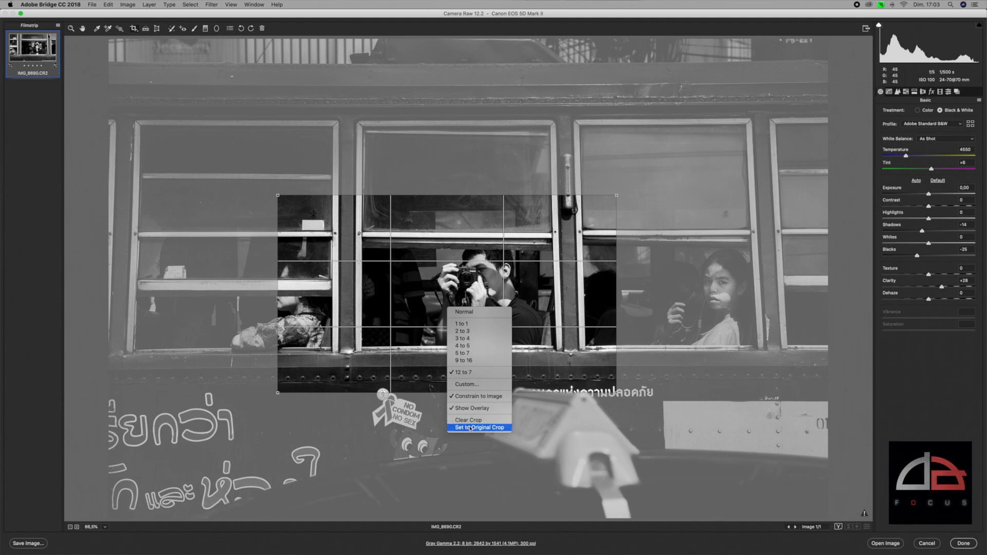
{"action": "left_click", "coordinate": [470, 428]}
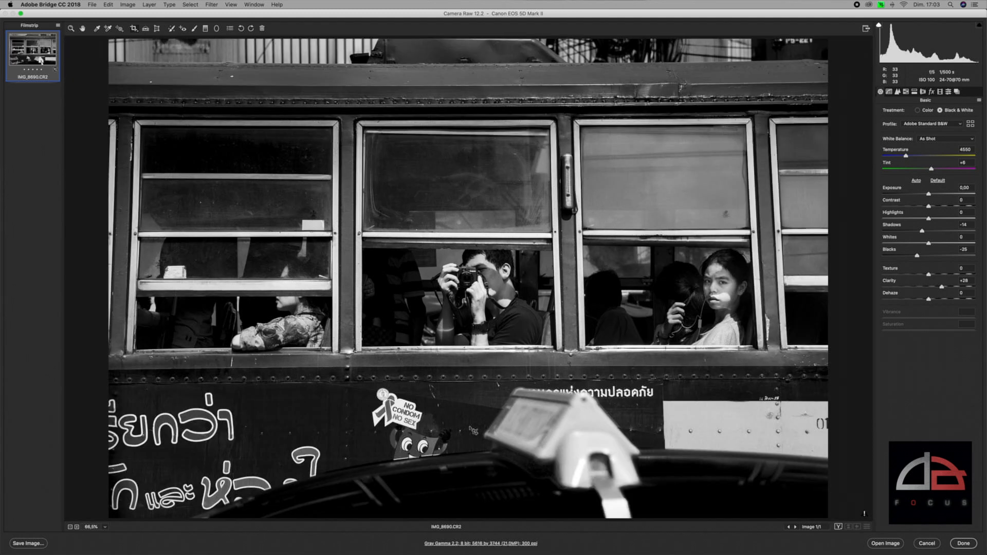
Step: Position a crop of about 5430 by 3170 pixels toward the image's upper-left corner and clear it
{"action": "left_click_drag", "start_coordinate": [133, 95], "coordinate": [828, 521]}
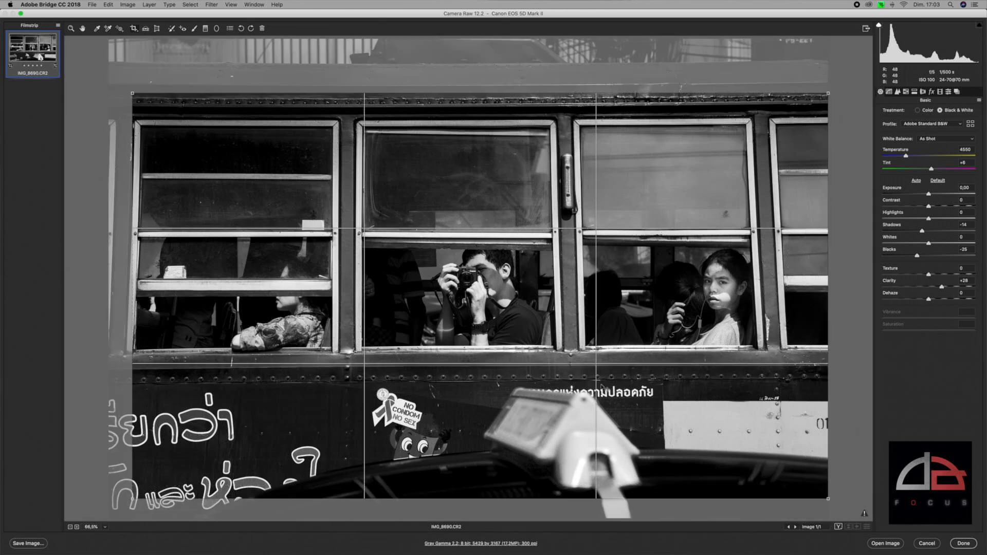
{"action": "left_click_drag", "start_coordinate": [460, 260], "coordinate": [437, 238]}
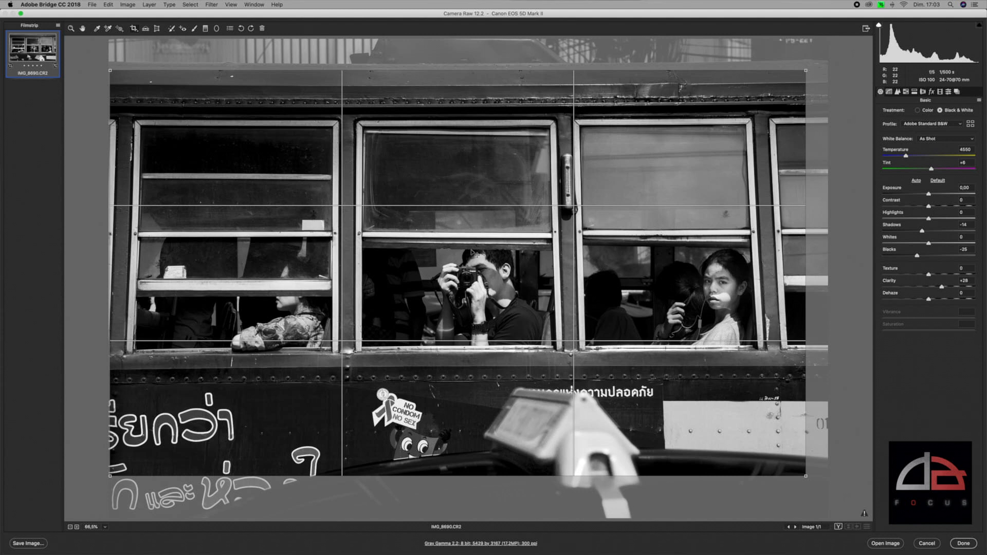
{"action": "right_click", "coordinate": [472, 252]}
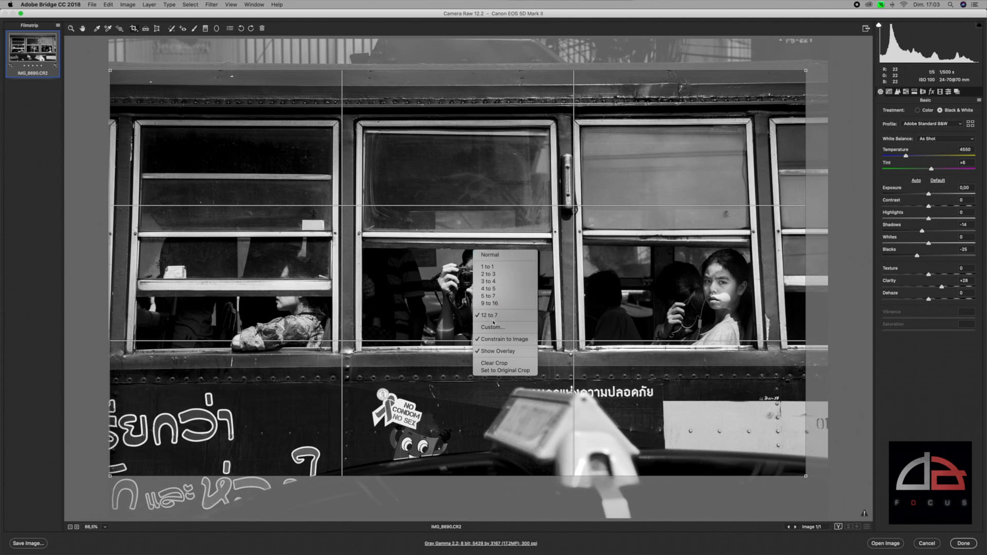
{"action": "left_click", "coordinate": [502, 364]}
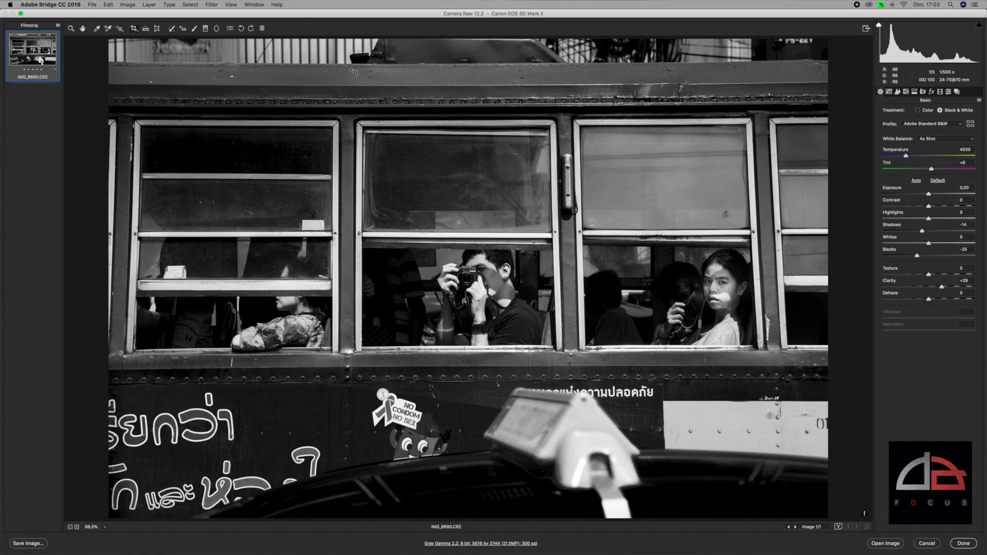
Step: Apply a crop of about 3770 by 2200 pixels centred on the middle window and reopen it for adjustment
{"action": "left_click_drag", "start_coordinate": [210, 85], "coordinate": [693, 396]}
{"action": "key", "text": "Return"}
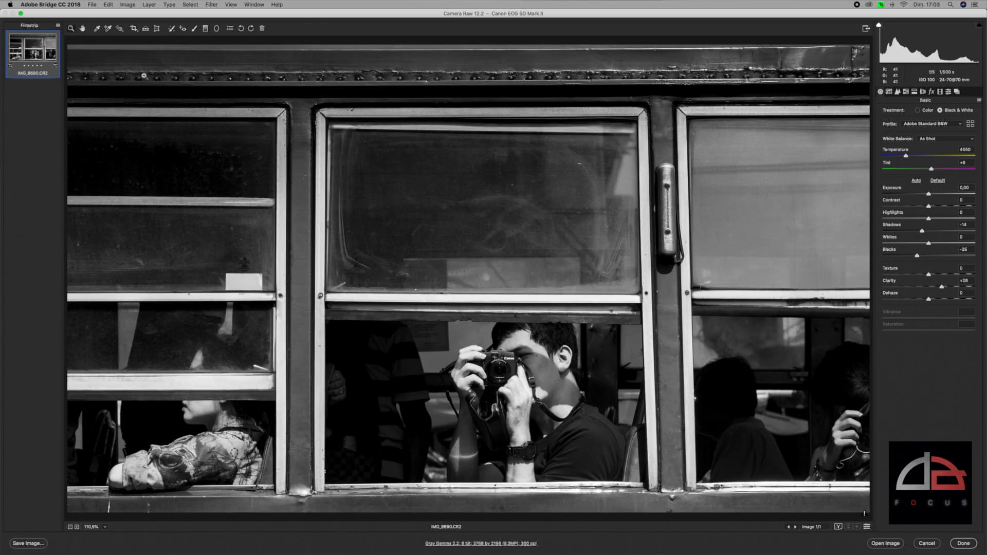
{"action": "left_click", "coordinate": [134, 28]}
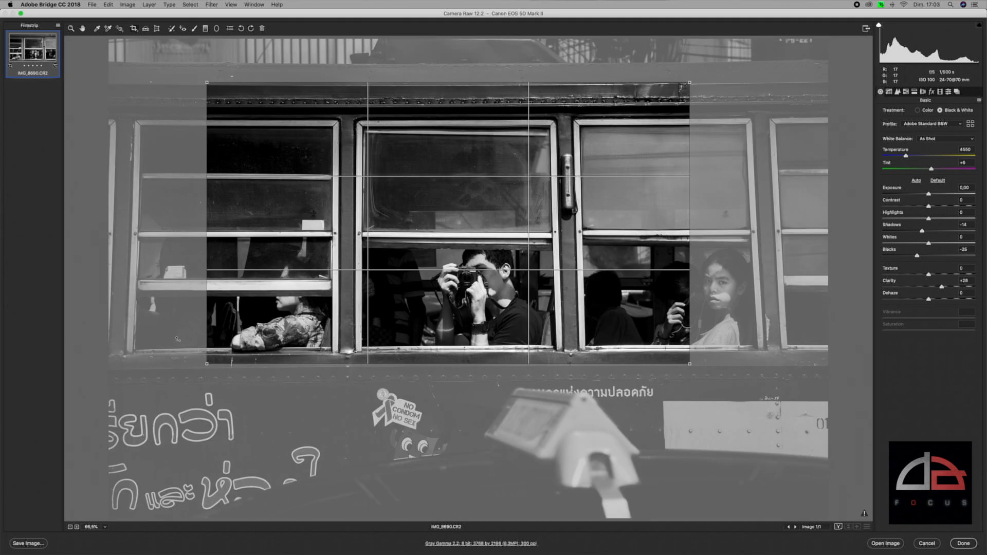